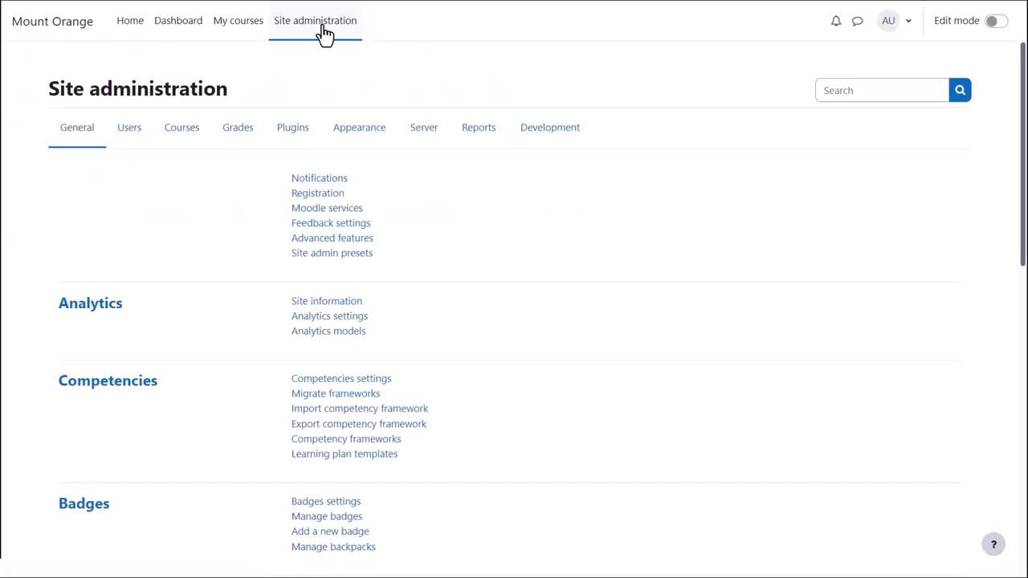
# Step: Submit GroupUploadOrange.txt on the site administration's user upload page to preview its rows
pyautogui.click(137, 132)
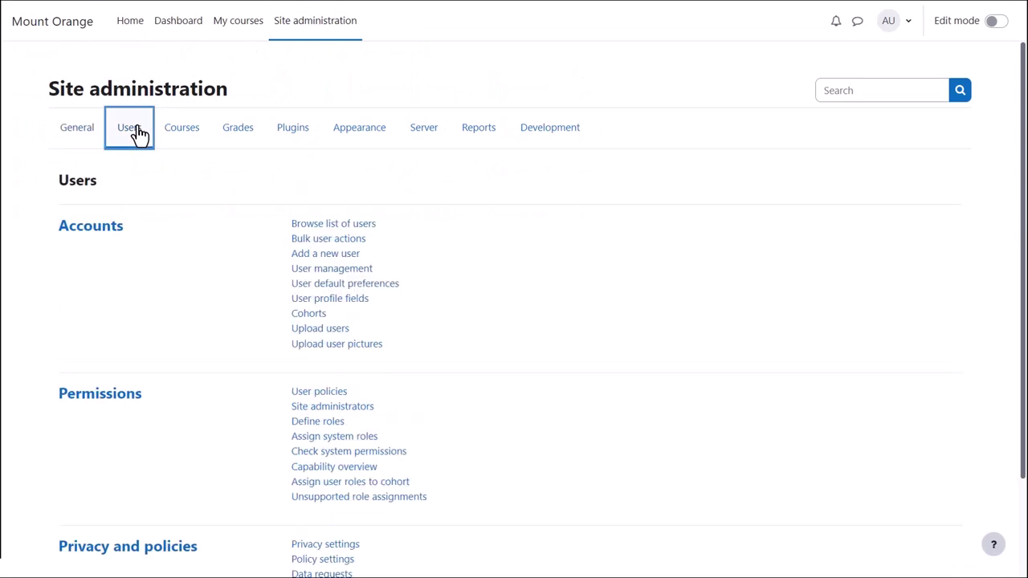
pyautogui.click(340, 330)
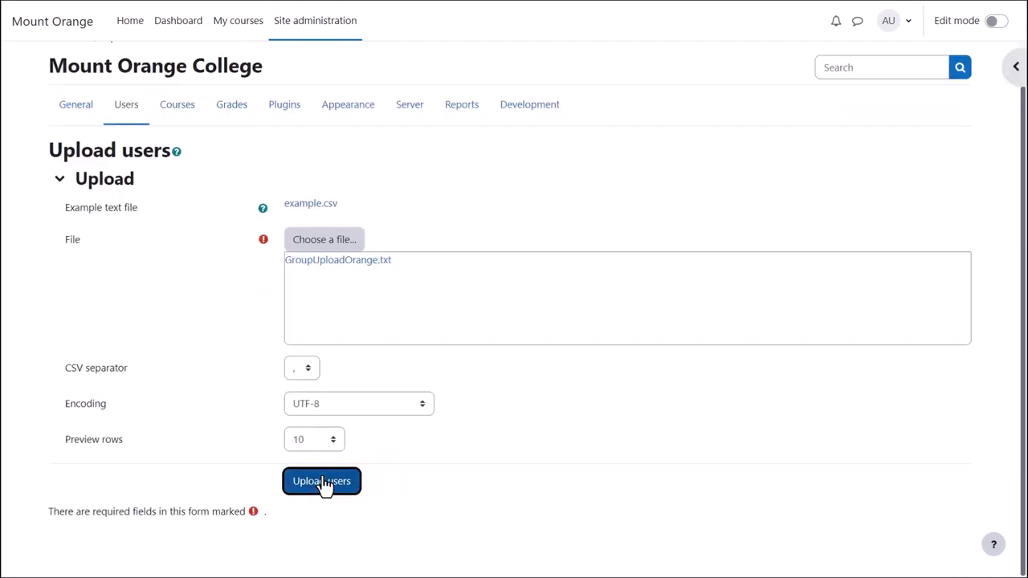
pyautogui.click(324, 484)
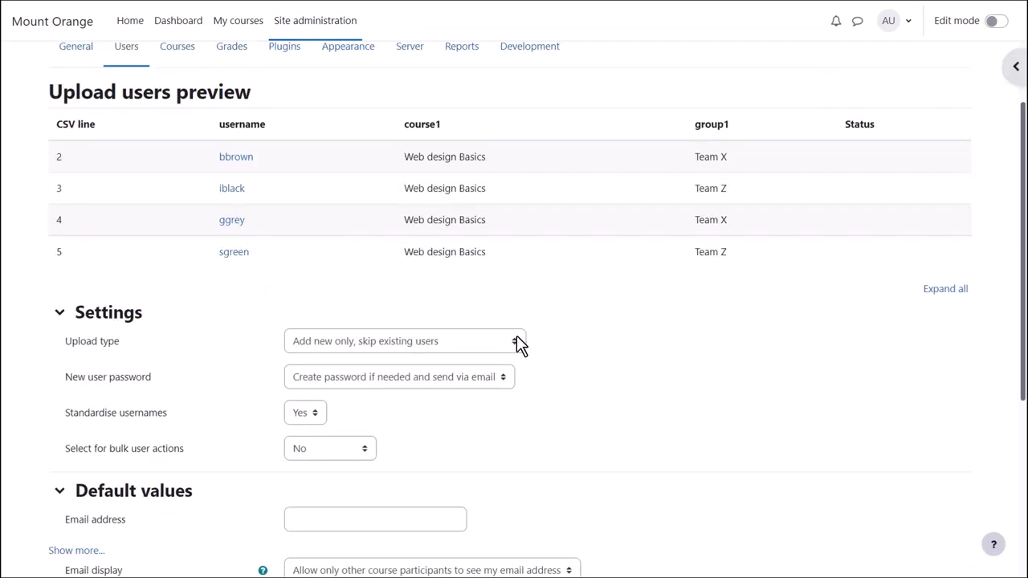
# Step: Set the upload type to Update existing users only, upload the previewed users and continue past the results
pyautogui.click(516, 341)
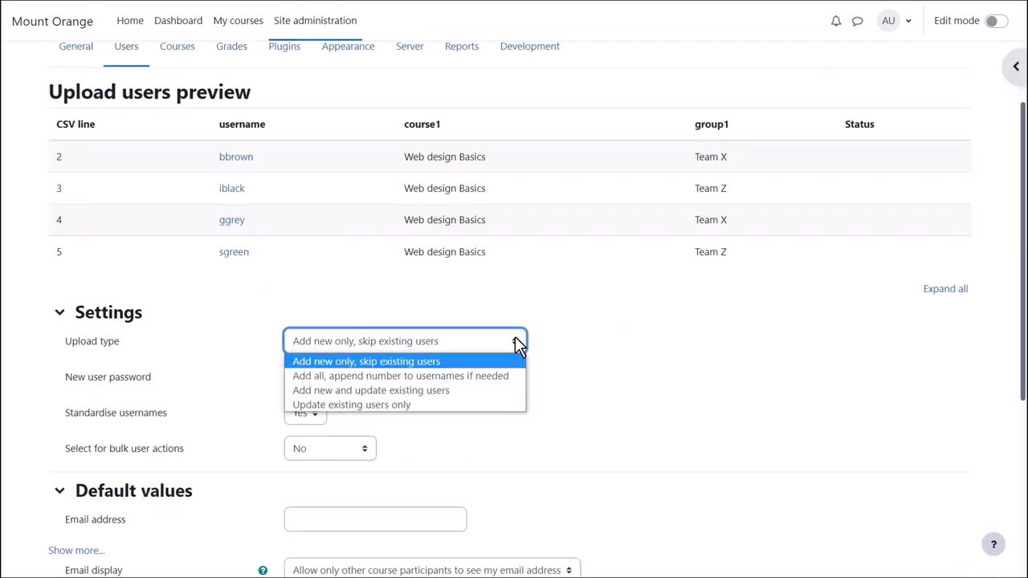
pyautogui.click(446, 406)
pyautogui.click(463, 442)
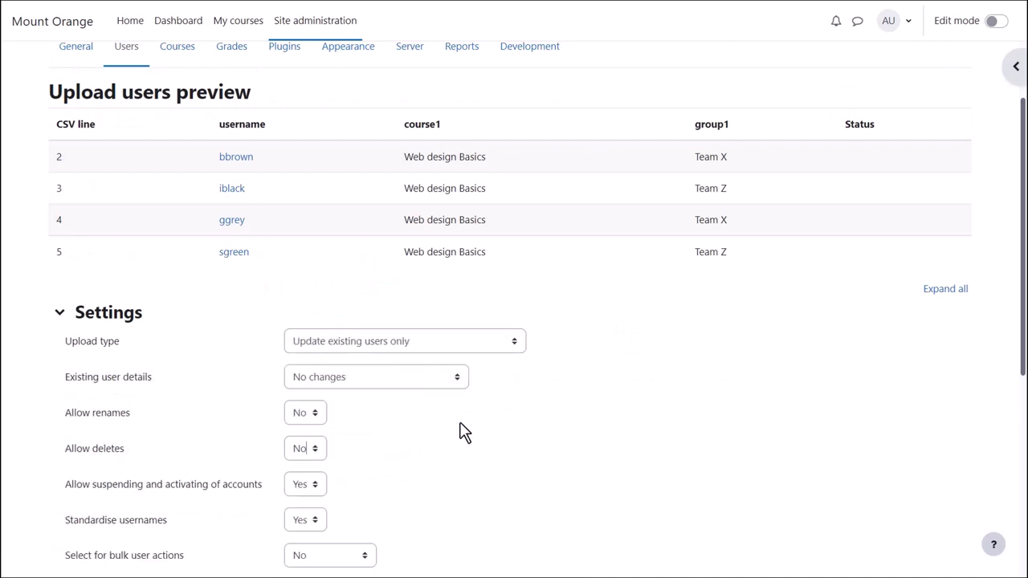
pyautogui.scroll(-4, 462, 440)
pyautogui.scroll(-1, 463, 437)
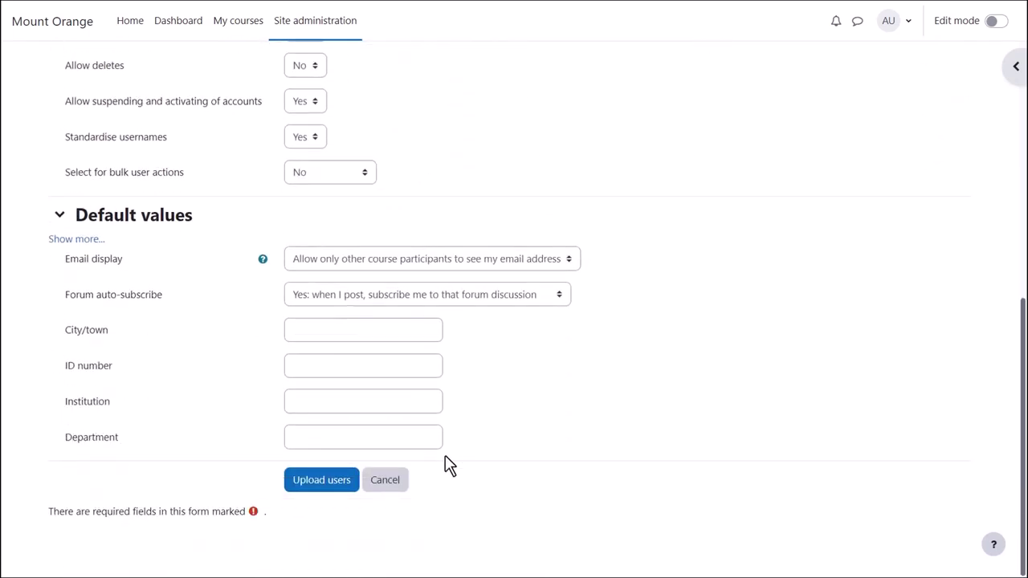
pyautogui.click(340, 484)
pyautogui.scroll(-1, 1023, 522)
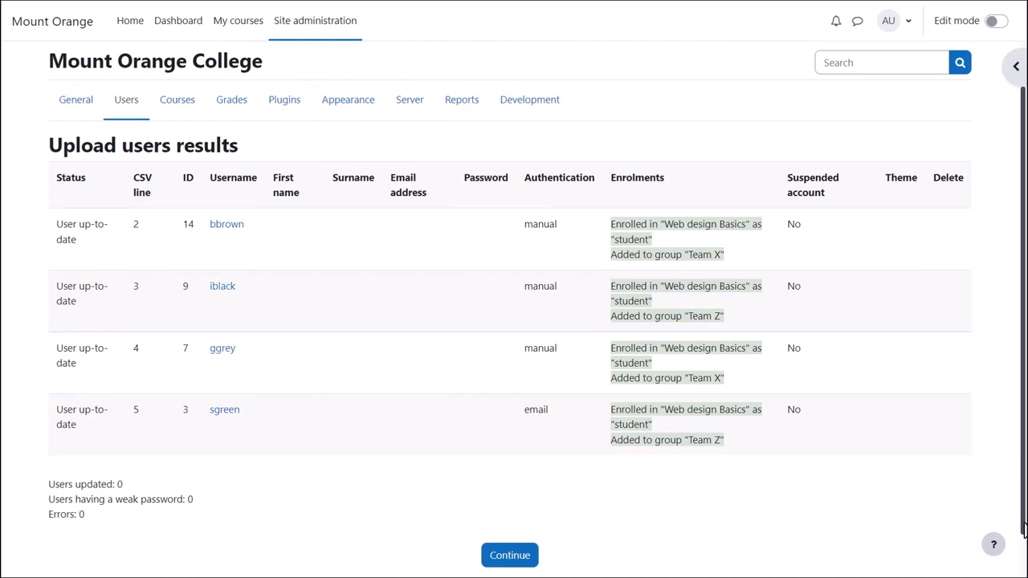
pyautogui.click(498, 561)
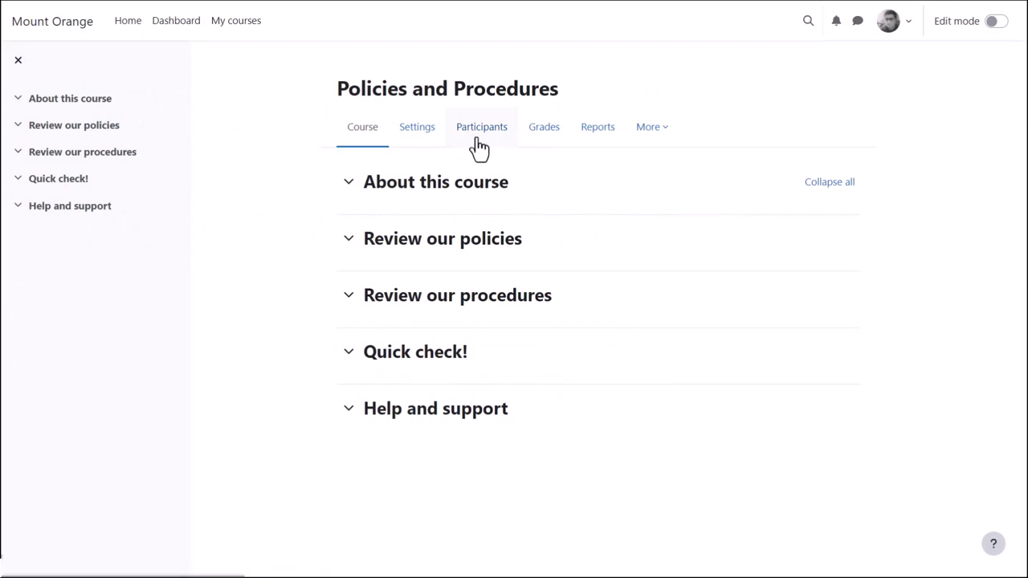
# Step: Start a new group in the Policies and Procedures course and name it Team Q
pyautogui.click(480, 135)
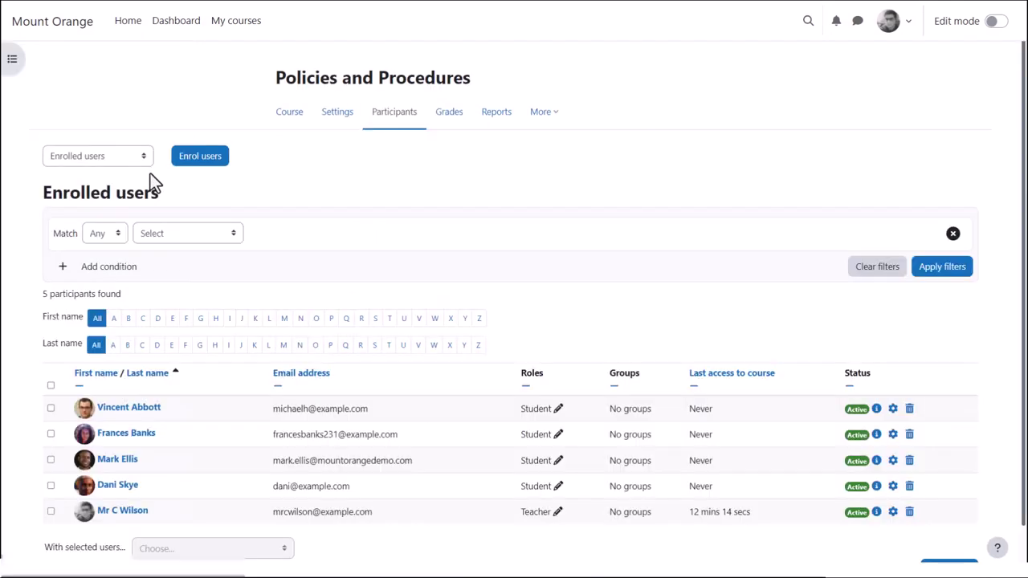
pyautogui.click(139, 160)
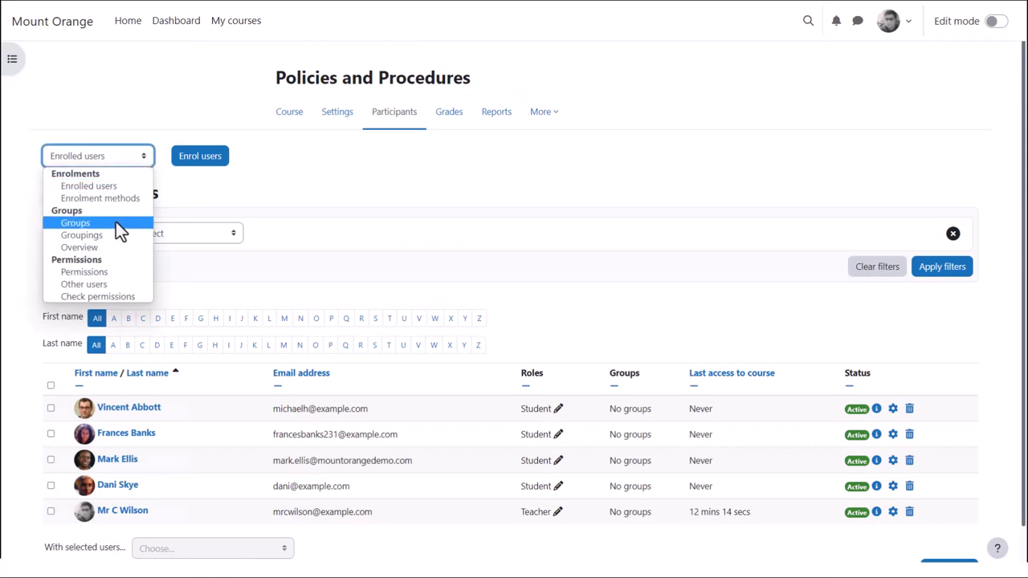
pyautogui.click(115, 221)
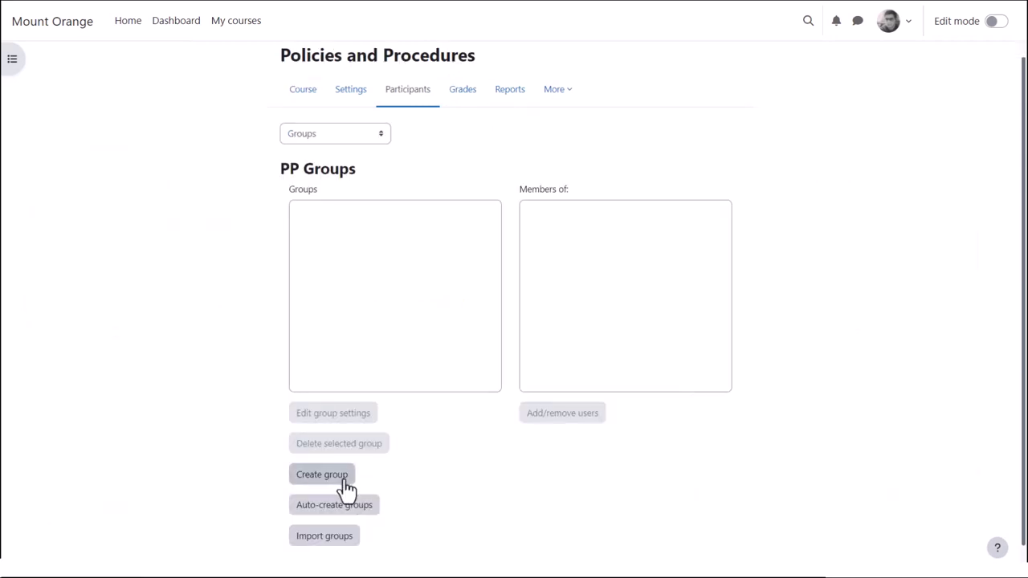
pyautogui.click(345, 486)
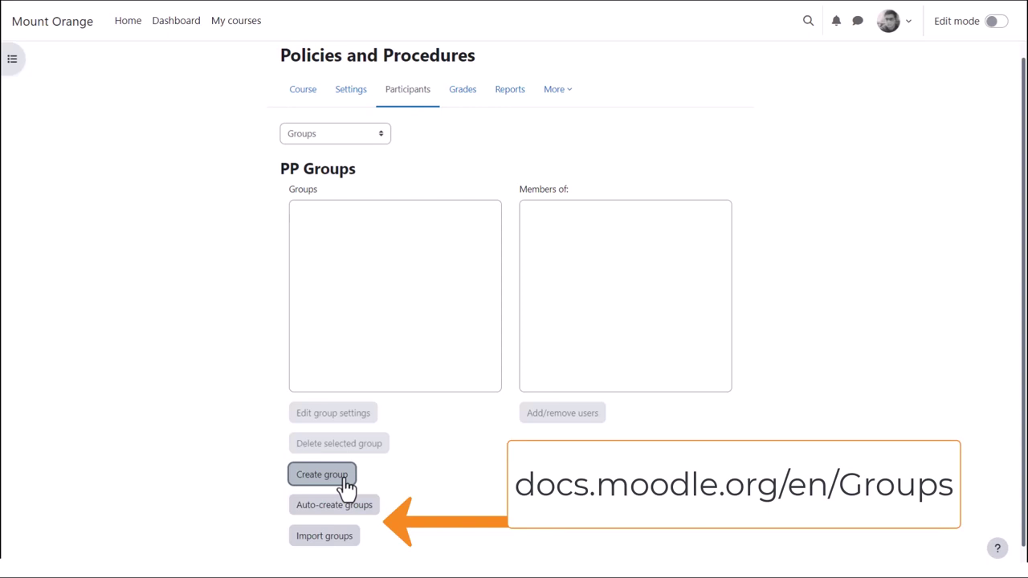
pyautogui.click(356, 207)
pyautogui.write('T')
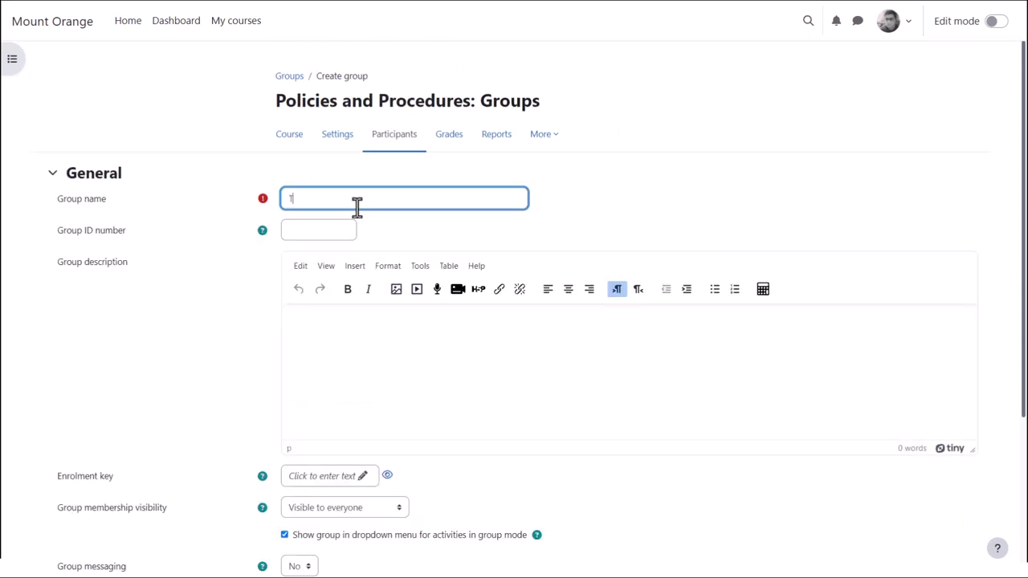
pyautogui.write('eam Q')
# Step: Keep Team Q's membership visibility as Visible to everyone, set group messaging to Yes and save the group
pyautogui.click(350, 354)
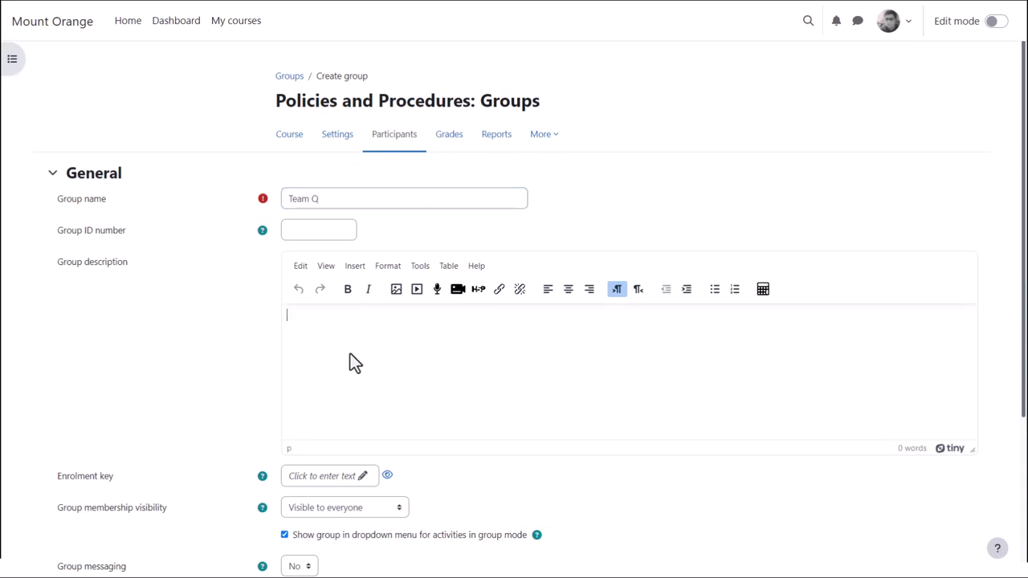
pyautogui.scroll(-2, 350, 354)
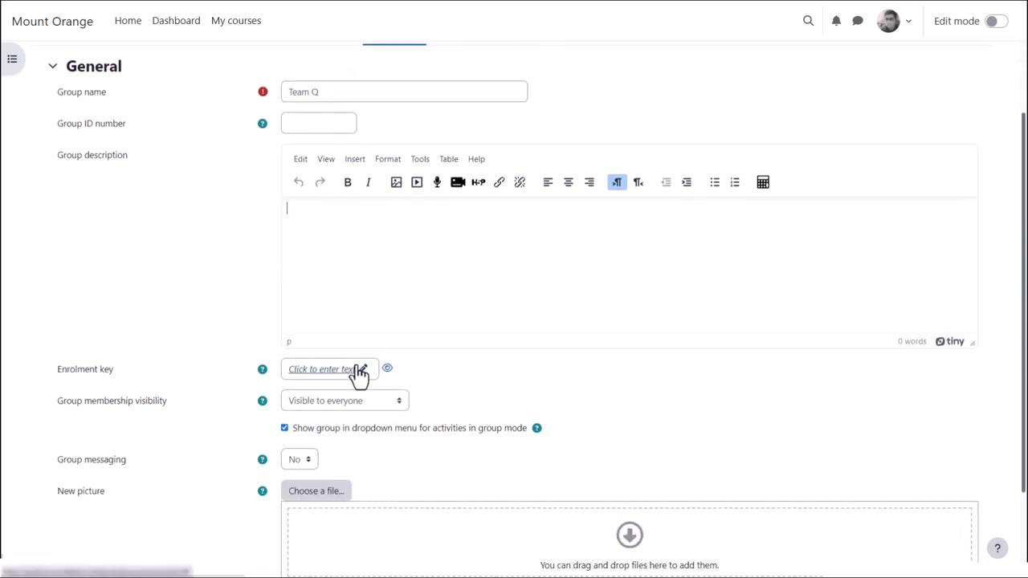
pyautogui.click(393, 403)
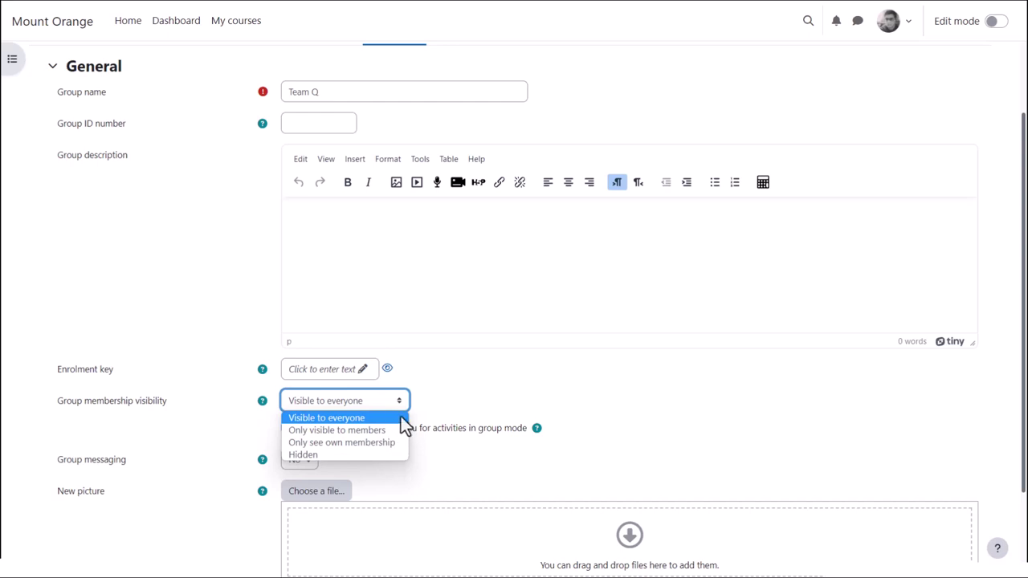
pyautogui.click(400, 416)
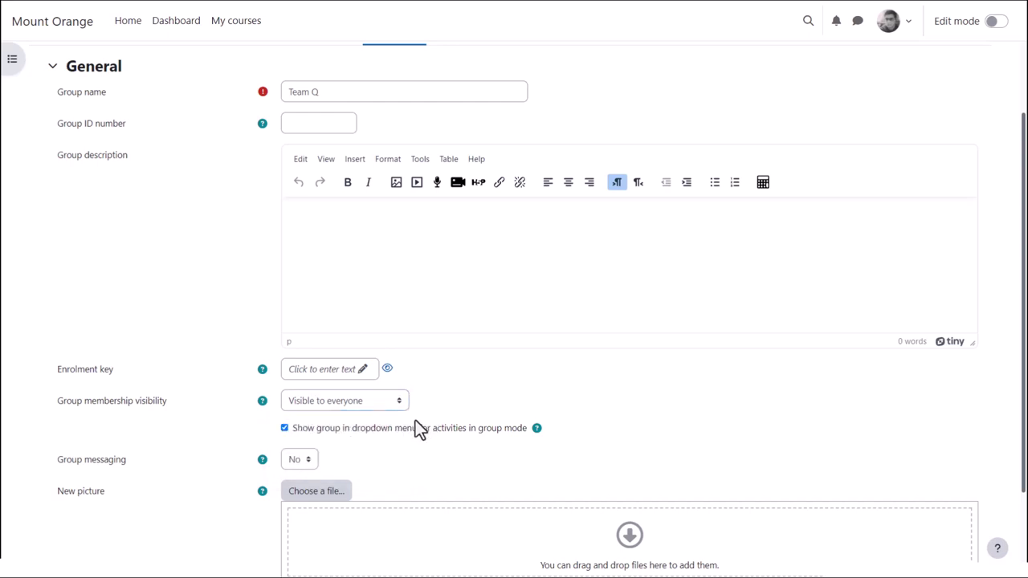
pyautogui.click(310, 459)
pyautogui.click(297, 487)
pyautogui.scroll(-1, 380, 476)
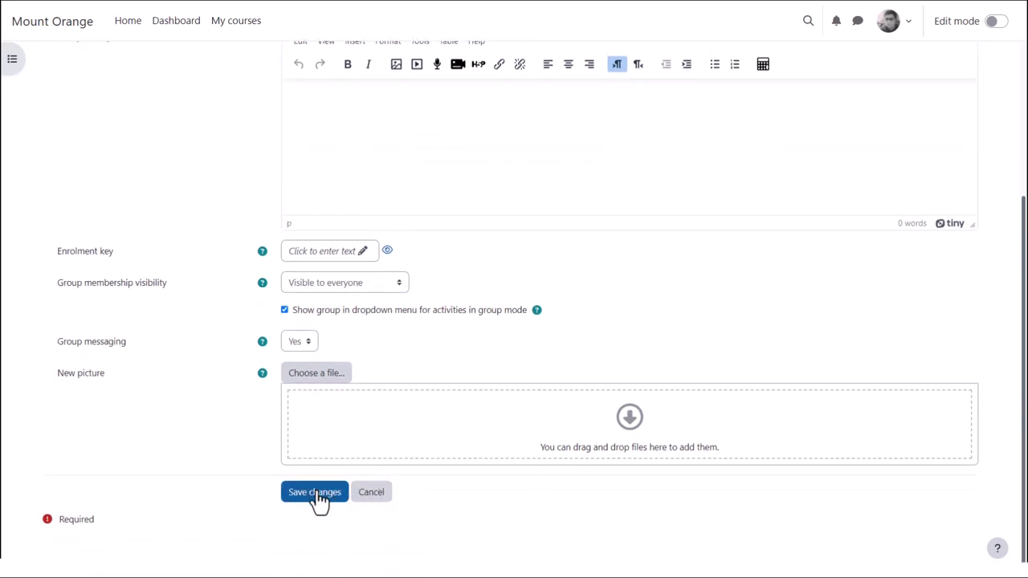
pyautogui.click(320, 498)
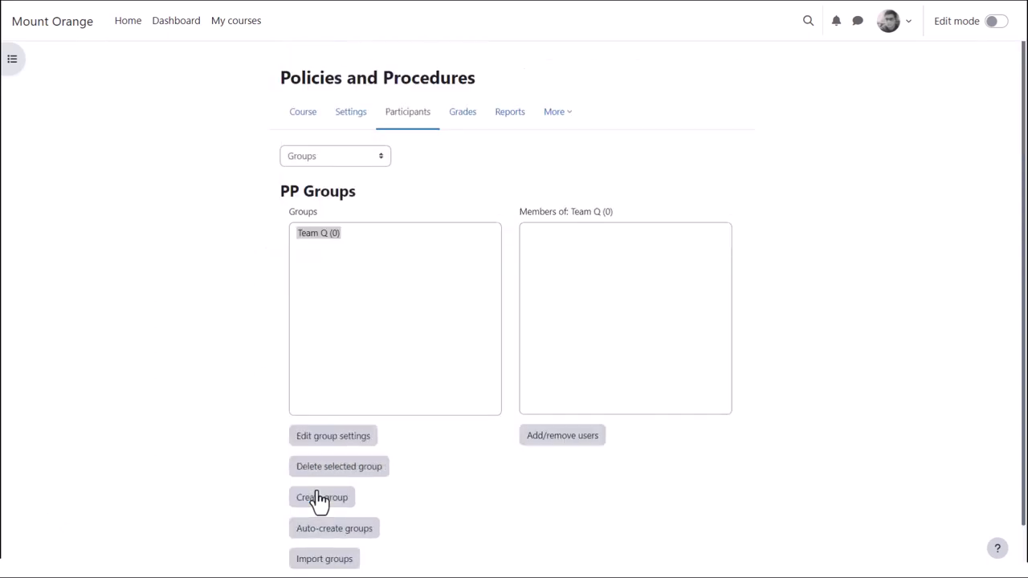
# Step: Add the first two listed students and the teacher as members of Team Q, and return to the groups overview
pyautogui.click(555, 438)
pyautogui.moveTo(561, 245); pyautogui.dragTo(560, 255)
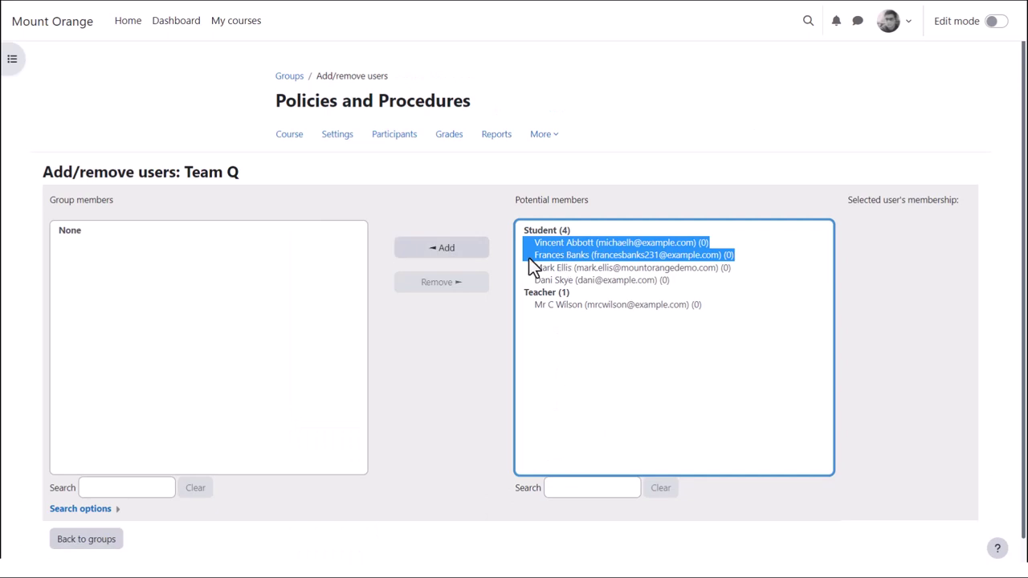
pyautogui.click(450, 257)
pyautogui.click(556, 280)
pyautogui.click(443, 253)
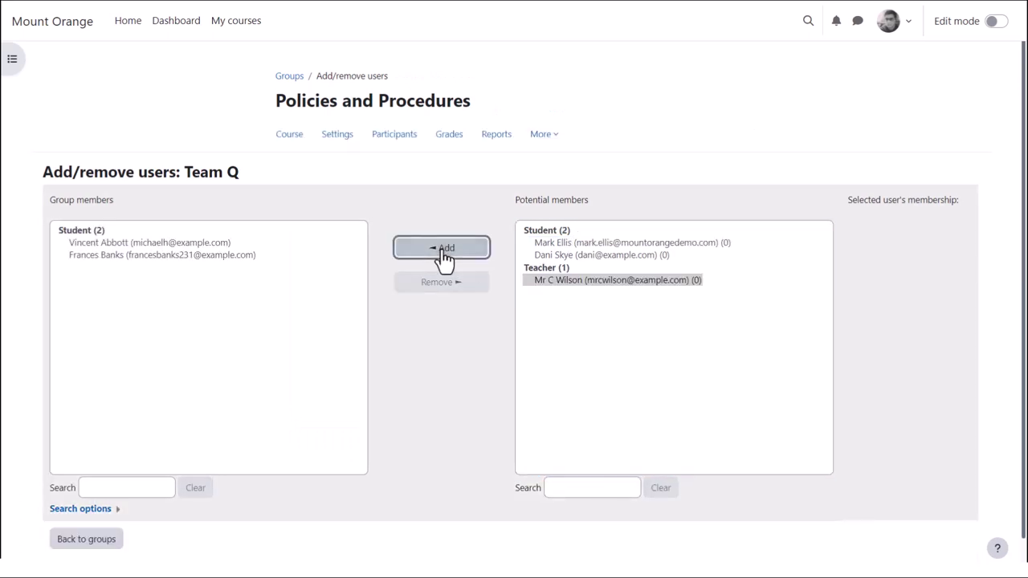
pyautogui.click(108, 541)
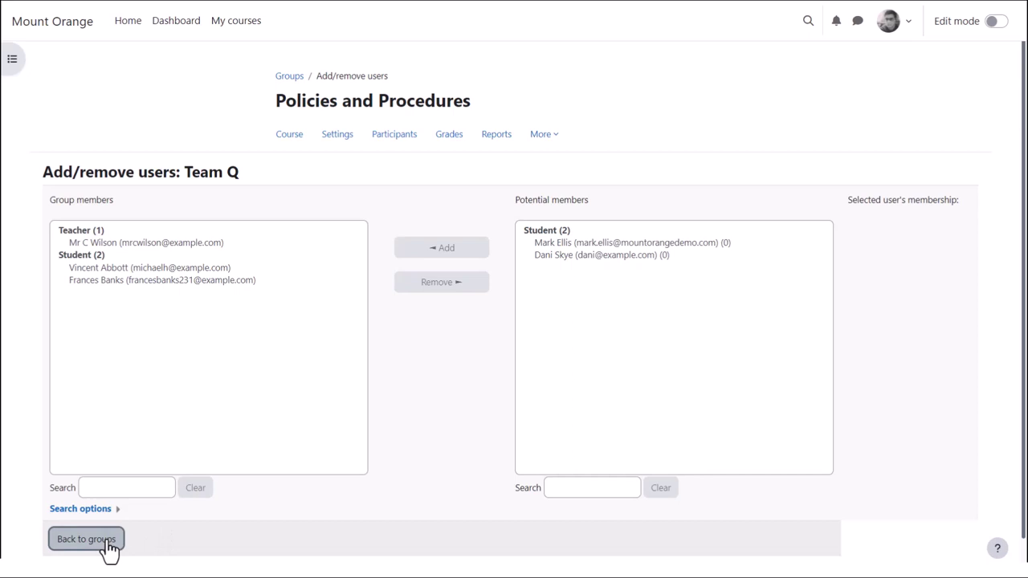